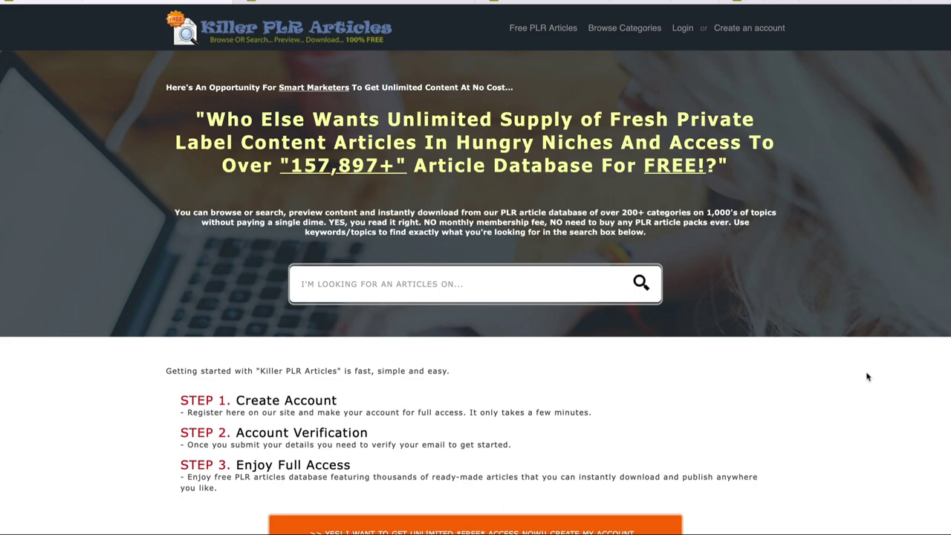
# Step: Scroll to the sign-up form and reach the Killer PLR Articles Members Area welcome page
pyautogui.scroll(-15, 647, 235)
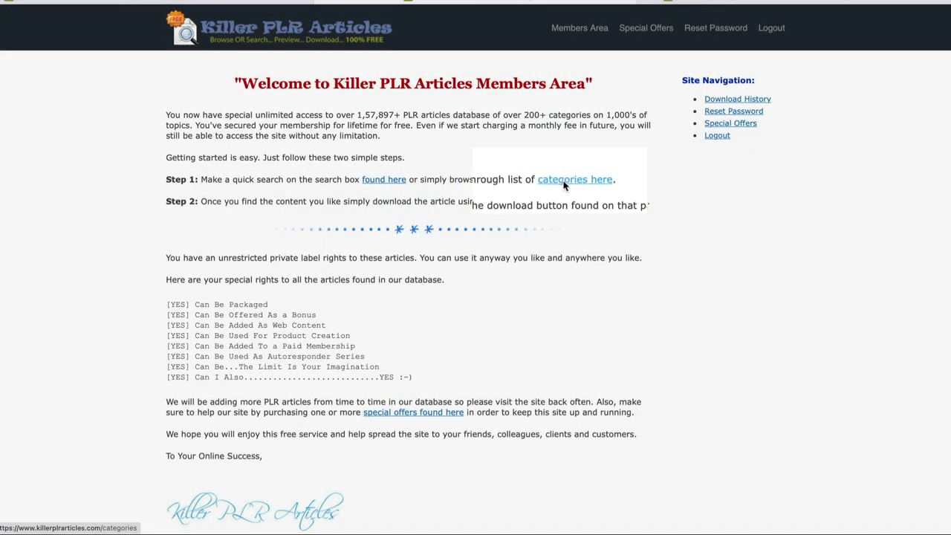
# Step: Open 'categories here' and browse the directory's Business, Health and Writing topic headings
pyautogui.click(563, 182)
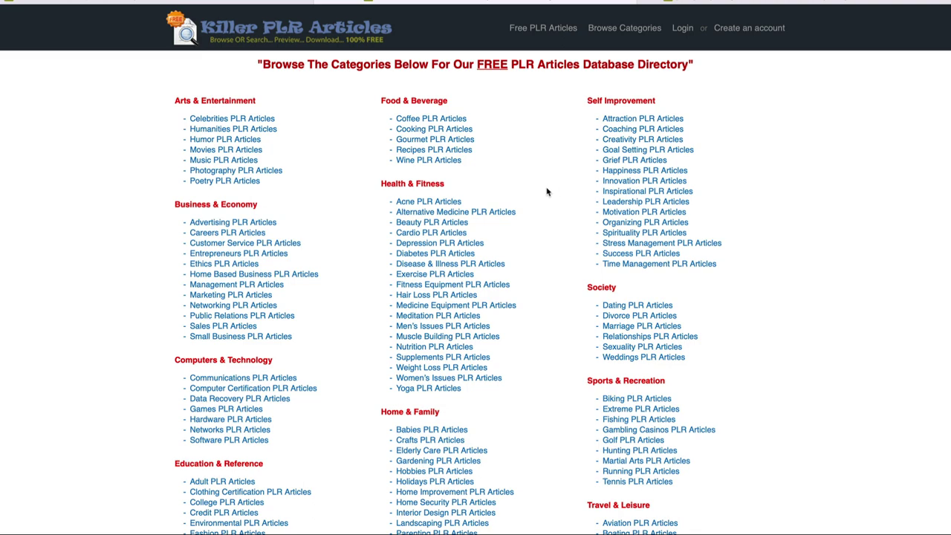
pyautogui.scroll(-3, 546, 192)
pyautogui.scroll(-3, 547, 192)
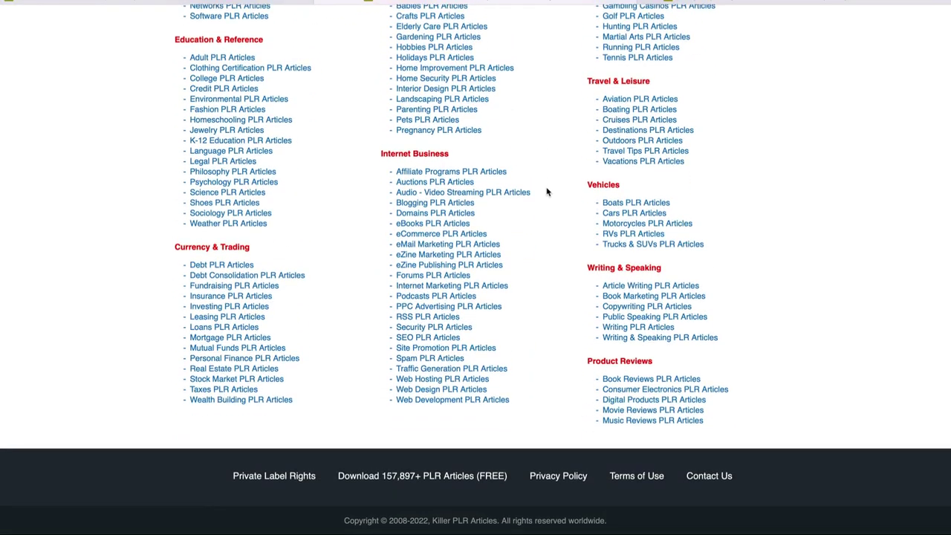
pyautogui.scroll(2, 547, 190)
pyautogui.scroll(1, 546, 191)
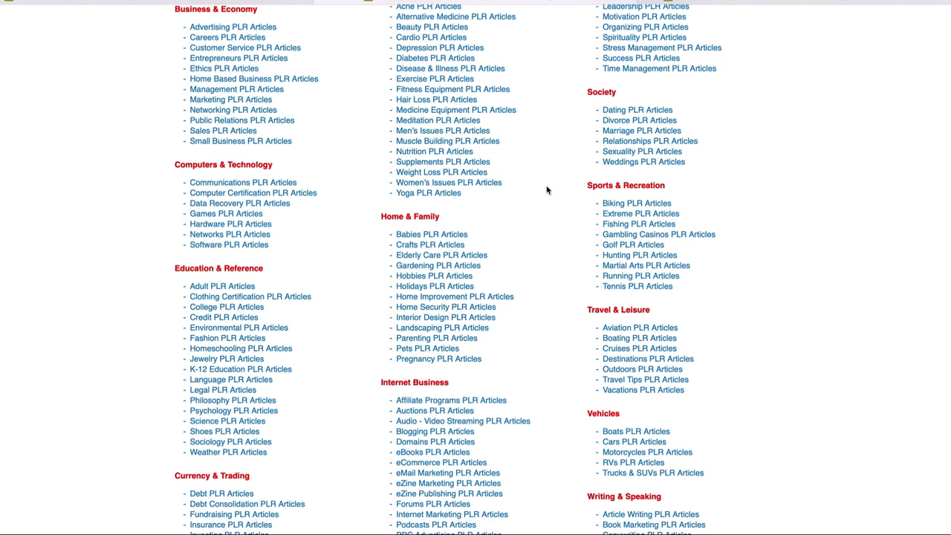
pyautogui.scroll(1, 547, 190)
pyautogui.scroll(-1, 548, 191)
pyautogui.scroll(1, 548, 192)
pyautogui.scroll(-2, 550, 192)
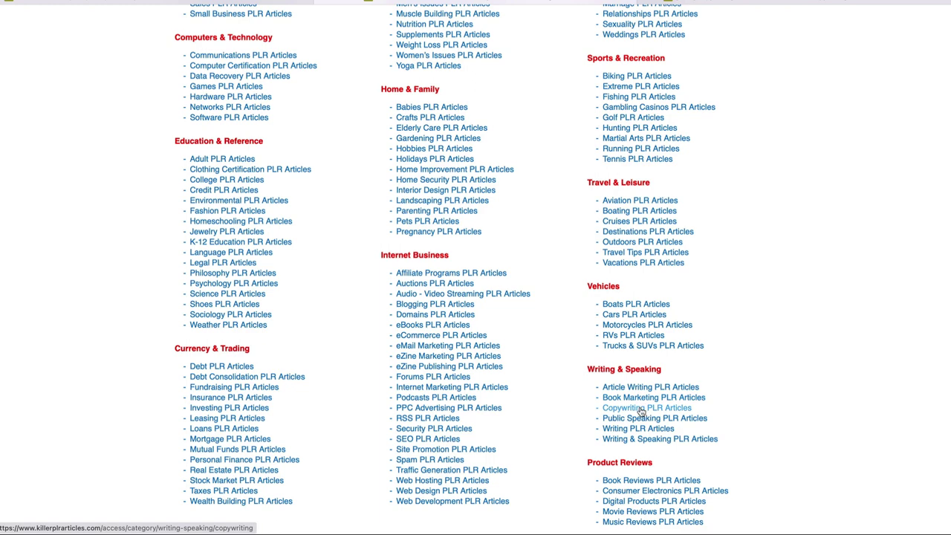
# Step: Open the Copywriting category and go to its second page of articles
pyautogui.click(641, 411)
pyautogui.scroll(-10, 830, 266)
pyautogui.scroll(-5, 830, 265)
pyautogui.scroll(-2, 830, 266)
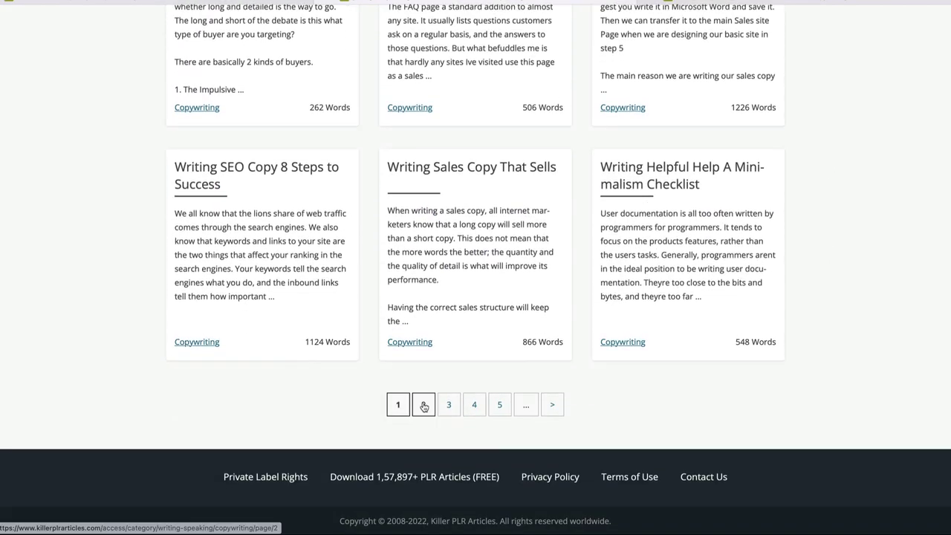
pyautogui.click(424, 406)
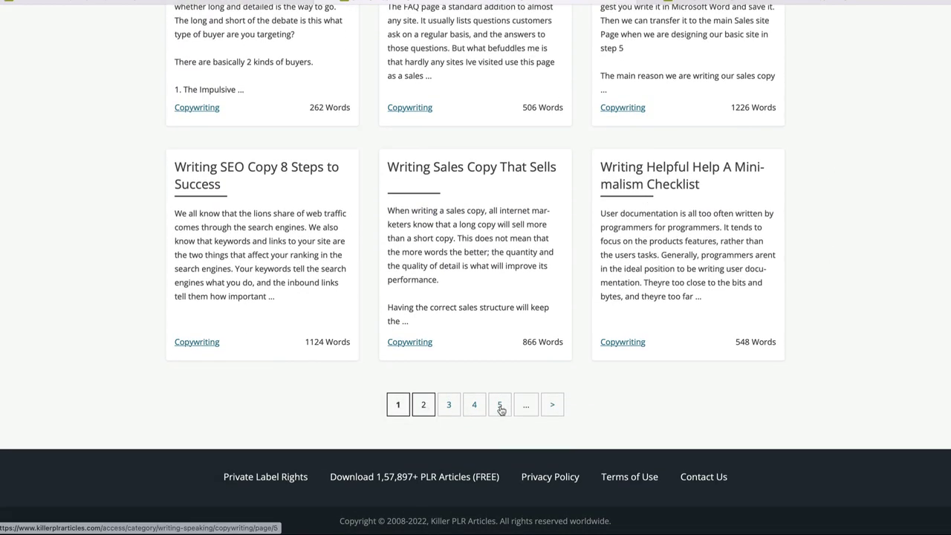
pyautogui.click(449, 406)
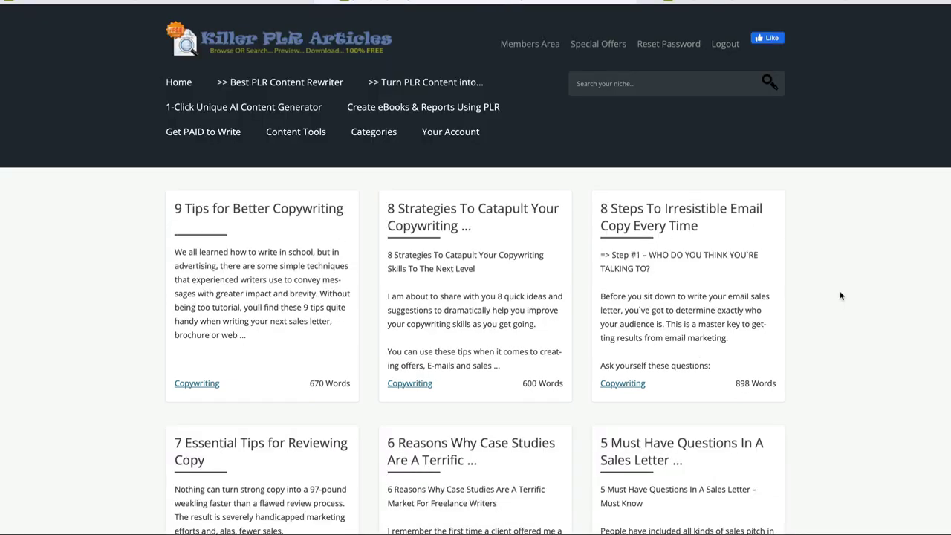
# Step: Read through '9 Tips for Better Copywriting', then return to the Copywriting article list
pyautogui.click(331, 215)
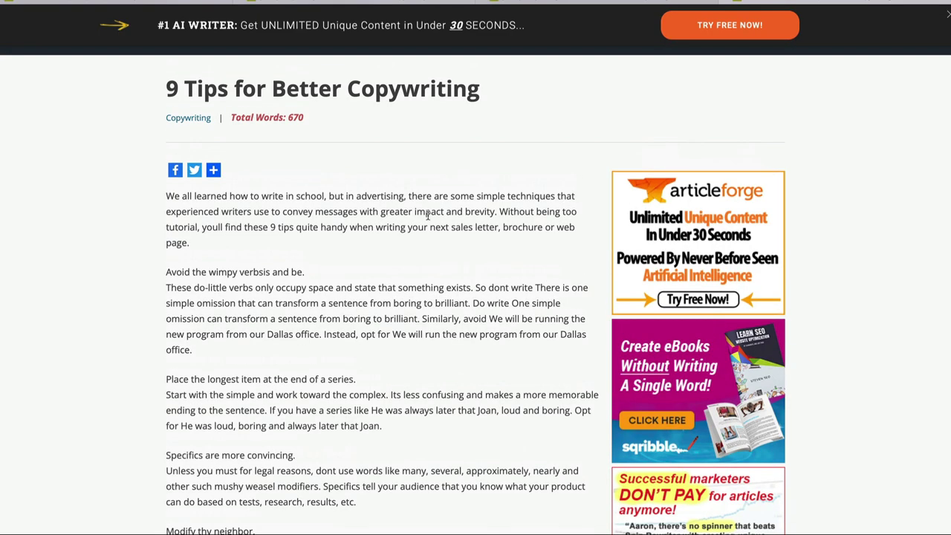
pyautogui.scroll(-5, 377, 246)
pyautogui.scroll(-3, 377, 246)
pyautogui.scroll(-1, 377, 246)
pyautogui.scroll(-2, 376, 246)
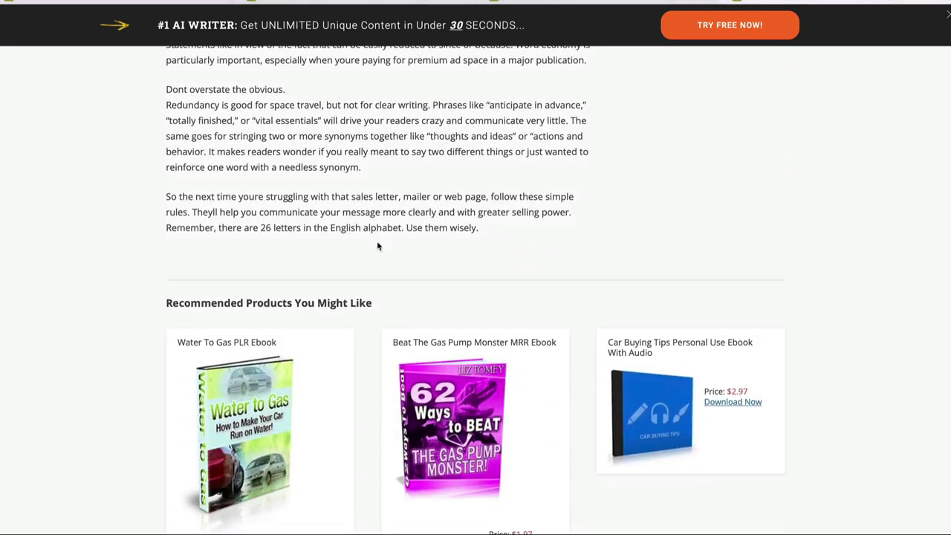
pyautogui.scroll(6, 377, 246)
pyautogui.scroll(5, 377, 246)
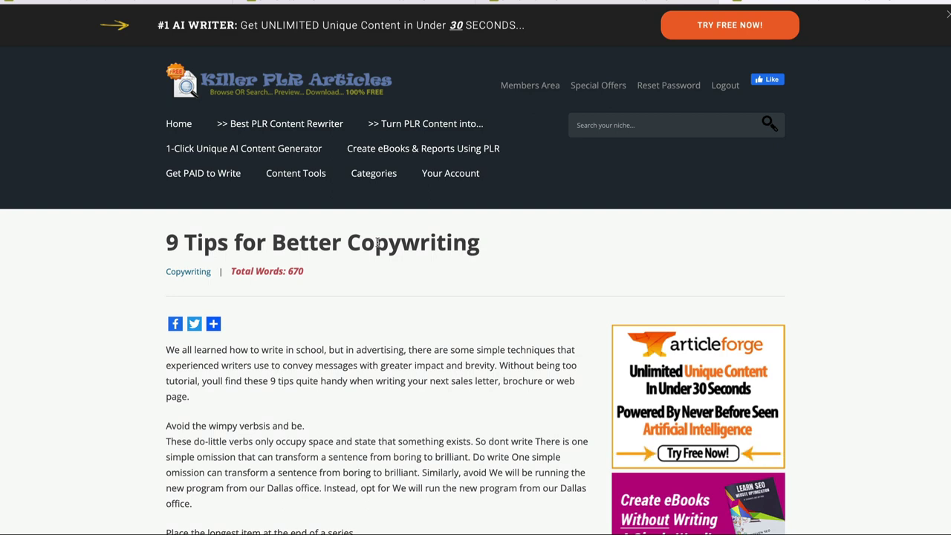
pyautogui.click(522, 3)
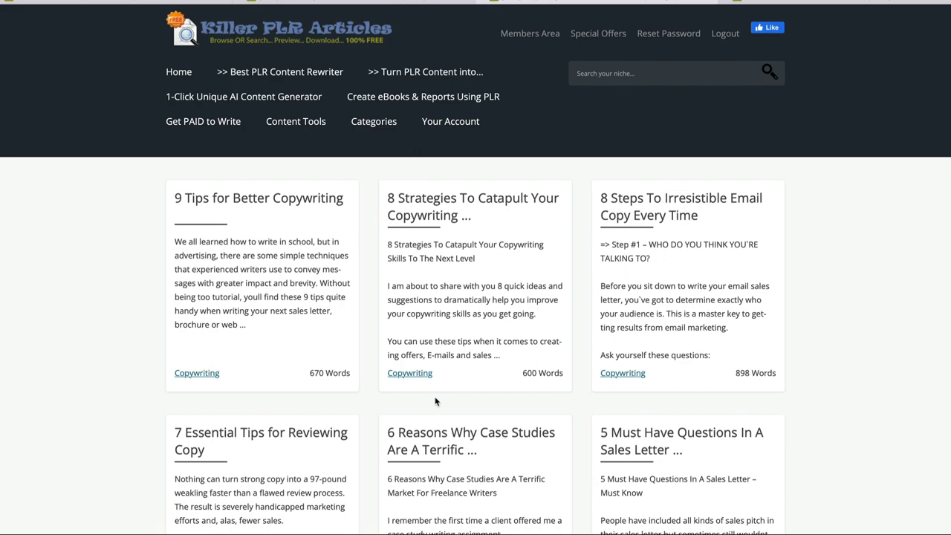
# Step: Paste the '9 Tips for Better Copywriting' article into TextEdit, followed by a ===== separator line
pyautogui.click(314, 384)
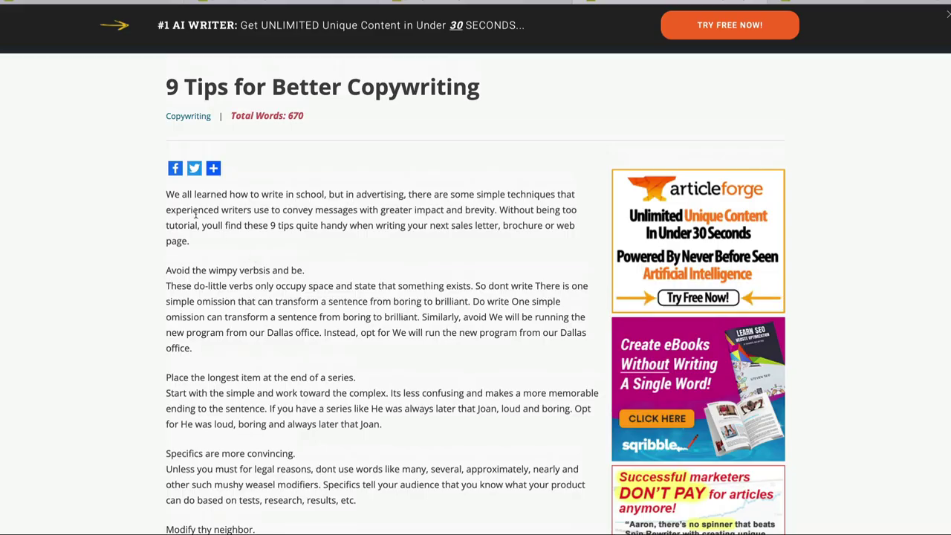
pyautogui.moveTo(167, 195)
pyautogui.mouseDown()
pyautogui.moveTo(314, 432)
pyautogui.moveTo(387, 520)
pyautogui.mouseUp()
pyautogui.hotkey('ctrl', 'v')
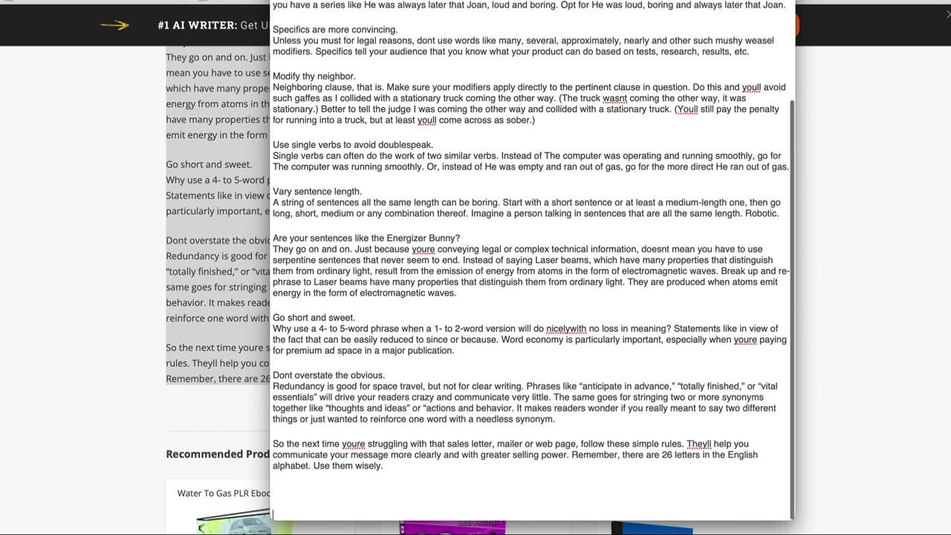
pyautogui.write('==================')
pyautogui.press('Return')
pyautogui.press('Return')
pyautogui.press('Return')
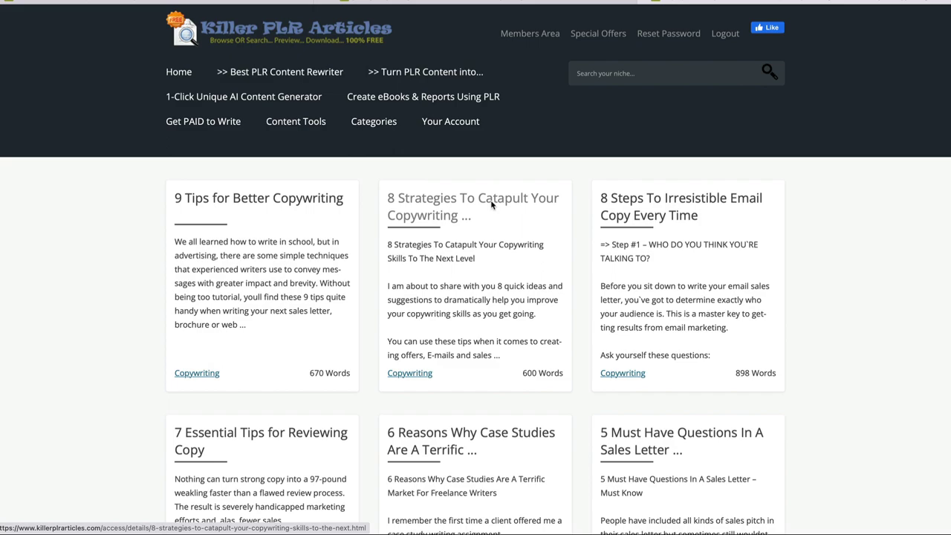
# Step: Copy the '8 Strategies To Catapult' article and paste it below the separator
pyautogui.click(490, 205)
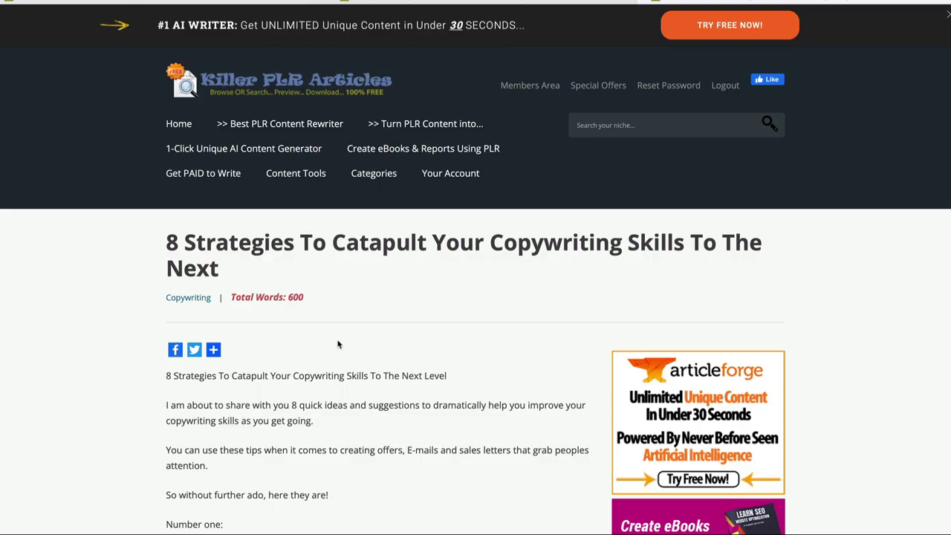
pyautogui.scroll(-3, 335, 340)
pyautogui.moveTo(170, 82); pyautogui.dragTo(280, 323)
pyautogui.hotkey('alt', 'Tab')
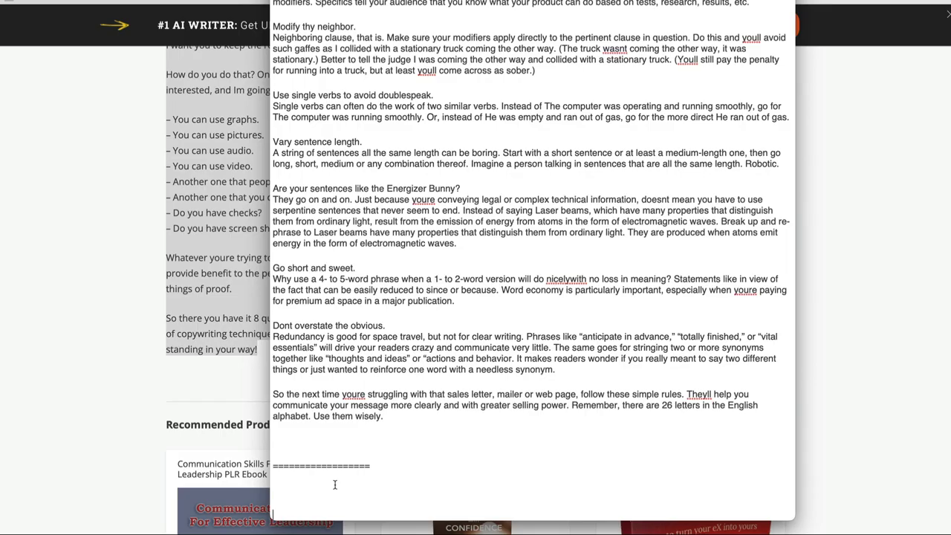
pyautogui.hotkey('ctrl', 'v')
pyautogui.scroll(15, 372, 372)
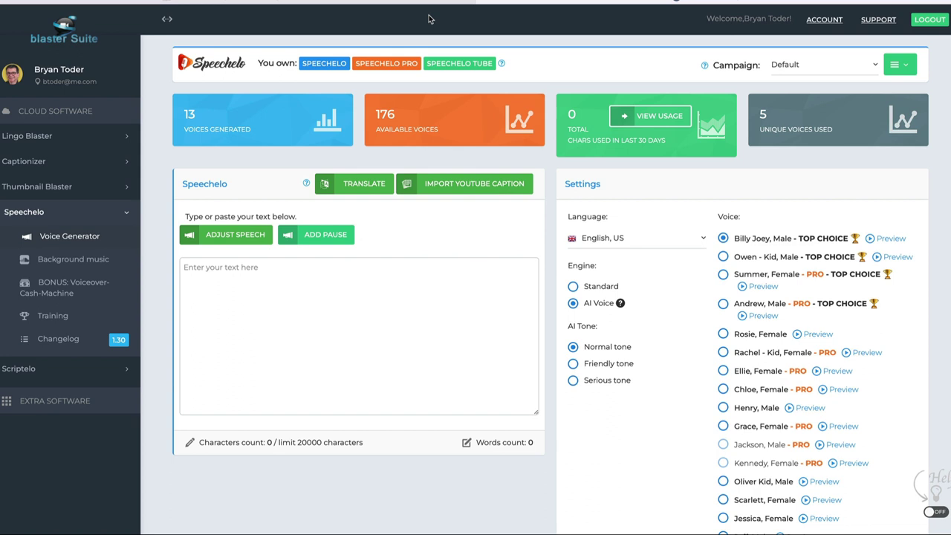
# Step: Paste the 296-character opening paragraph into Speechelo and preview it with AI Voice
pyautogui.write('We all learned how to write in school, but in advertising, there are some simple techniques that experienced writers use to convey messages with greater impact and brevity. Without being too tutorial, you’ll find these 9 tips quite handy when writing your next sales letter, brochure or web page.')
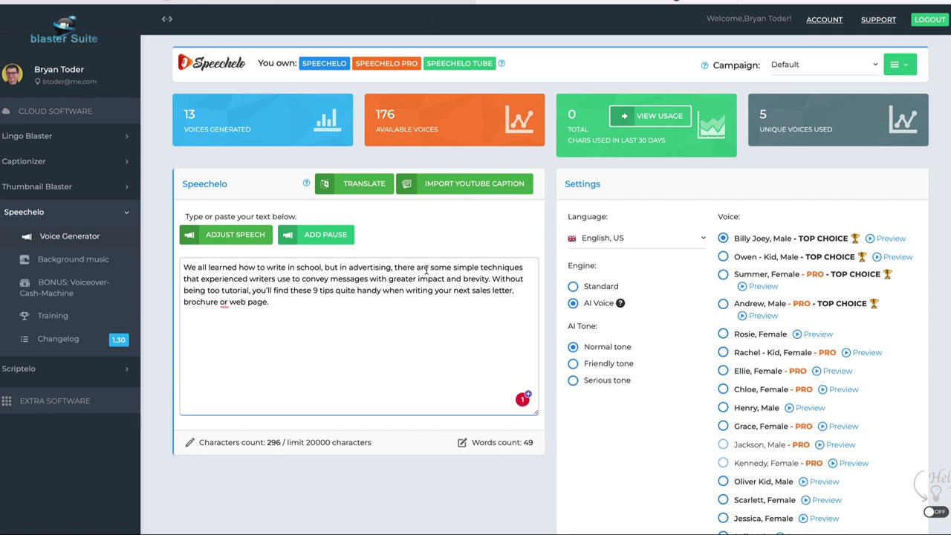
pyautogui.scroll(-3, 733, 339)
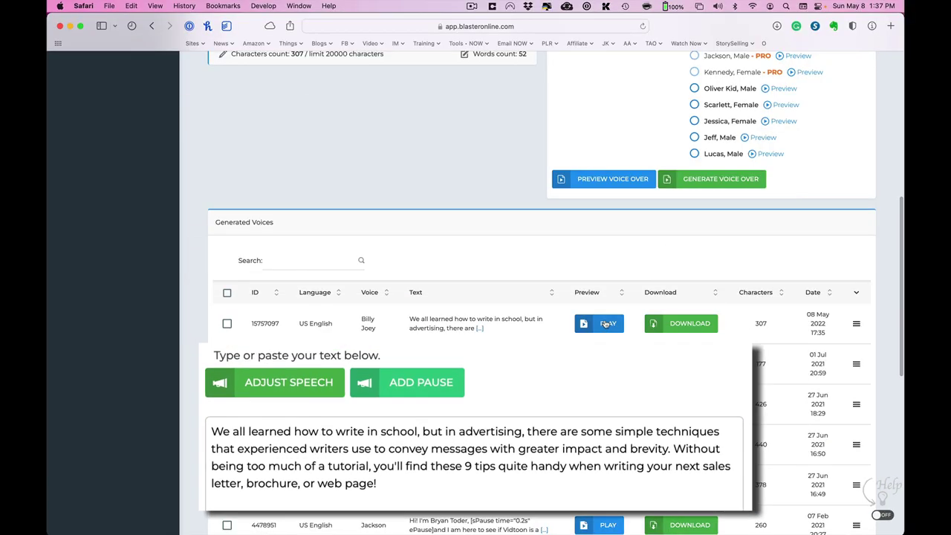
pyautogui.click(606, 321)
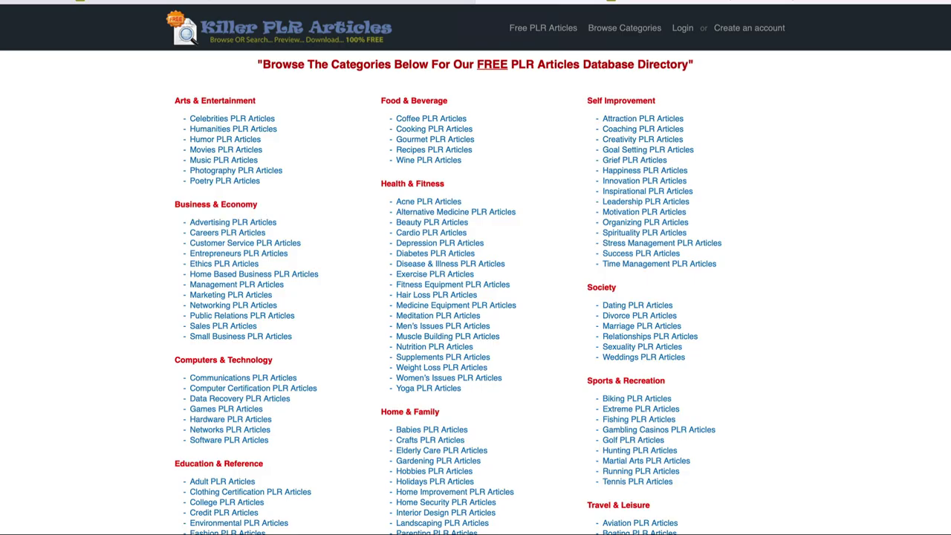
# Step: Scroll through the Killer PLR Articles free category directory
pyautogui.scroll(-2, 725, 114)
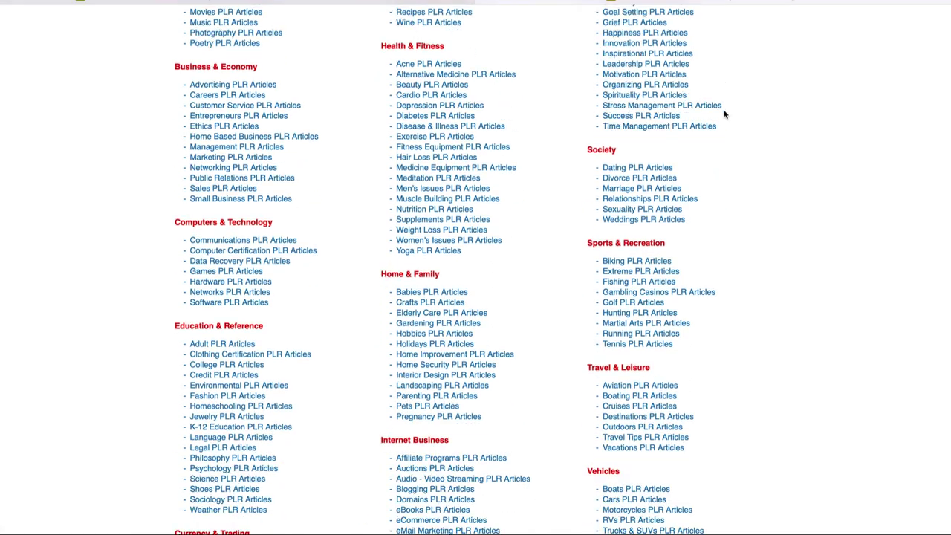
pyautogui.scroll(-2, 725, 114)
pyautogui.scroll(-1, 725, 113)
pyautogui.scroll(1, 725, 114)
pyautogui.scroll(2, 724, 114)
pyautogui.scroll(2, 725, 114)
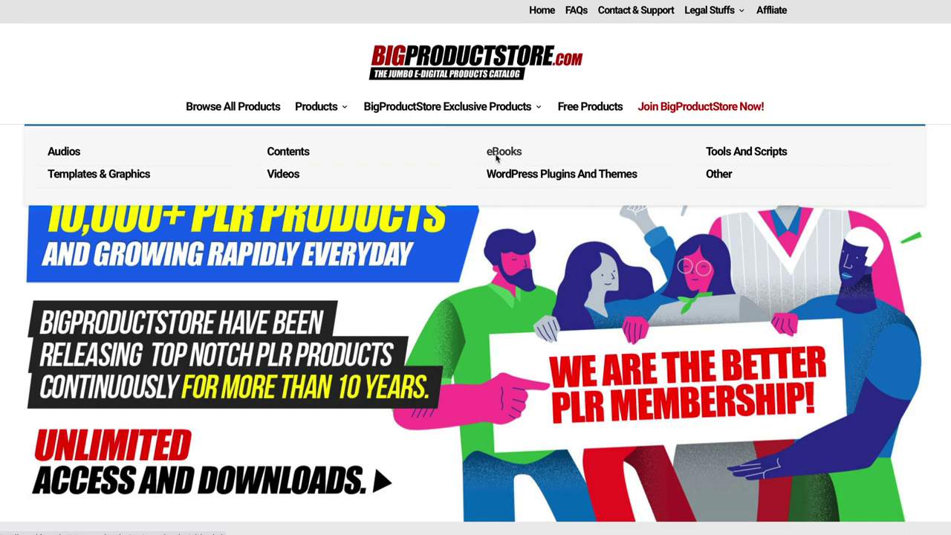
# Step: Browse the BigProductStore eBooks catalogue and preview the Calm Mind product enlarged
pyautogui.click(488, 153)
pyautogui.scroll(-7, 473, 251)
pyautogui.scroll(-1, 474, 252)
pyautogui.scroll(-2, 473, 252)
pyautogui.scroll(-2, 474, 251)
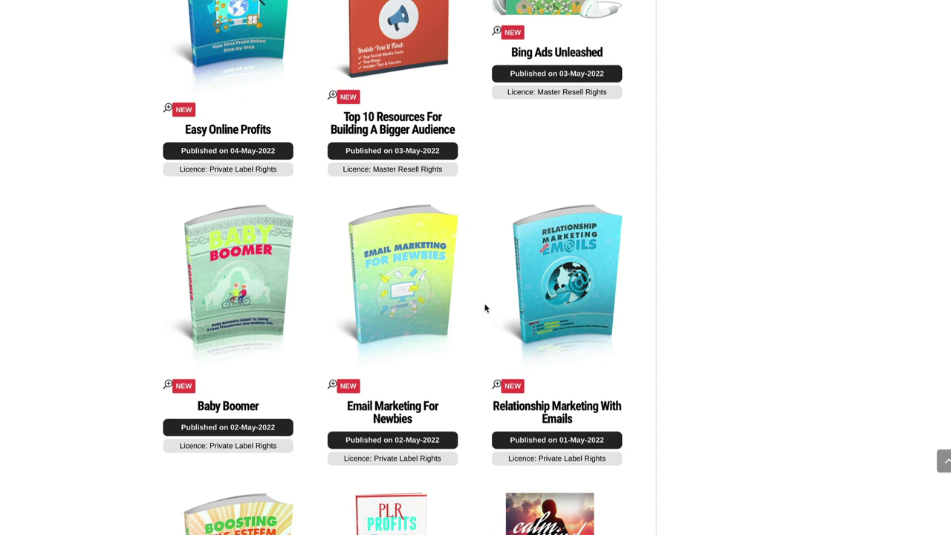
pyautogui.scroll(-4, 485, 309)
pyautogui.click(613, 238)
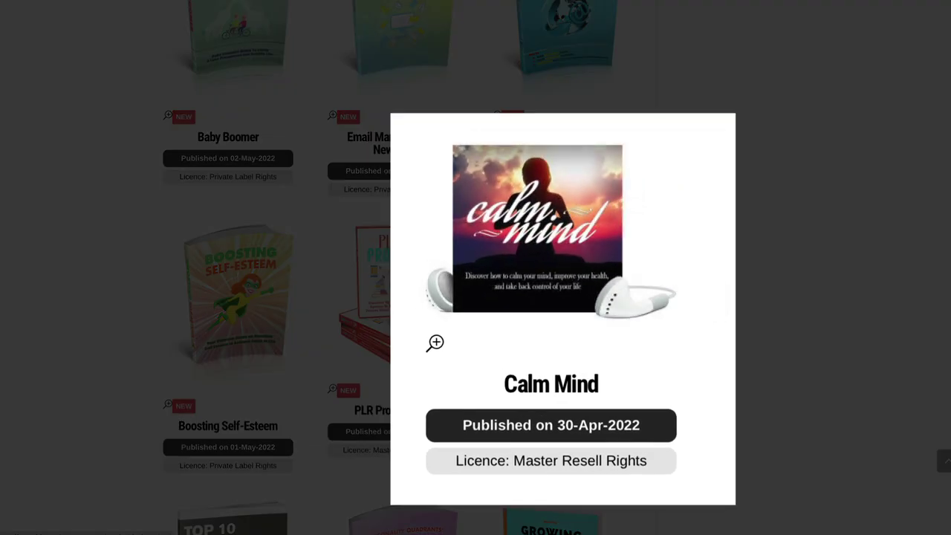
pyautogui.click(691, 270)
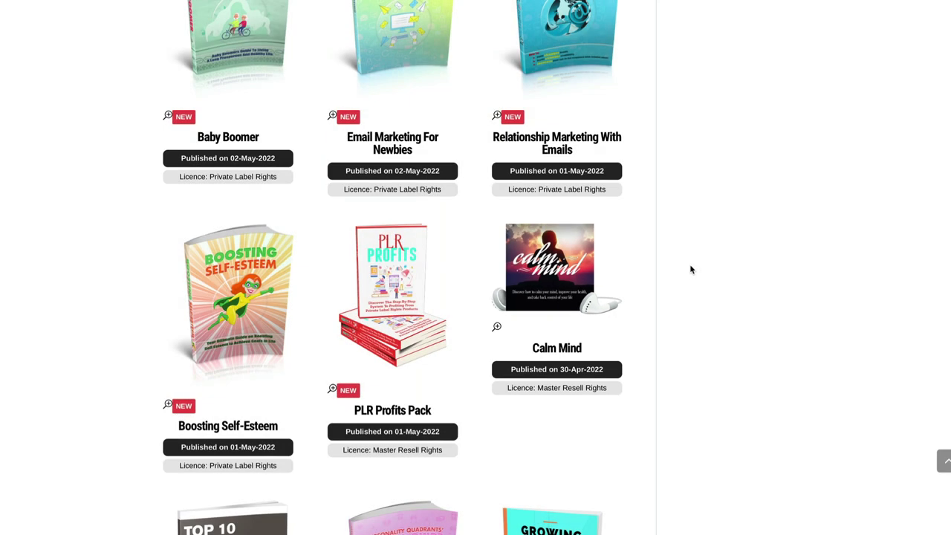
# Step: Scroll through the Stress-Free & Happy Life meditation sales page
pyautogui.scroll(-3, 691, 270)
pyautogui.scroll(-3, 690, 270)
pyautogui.scroll(-3, 690, 269)
pyautogui.scroll(-3, 690, 270)
pyautogui.scroll(-4, 691, 270)
pyautogui.scroll(-4, 691, 269)
pyautogui.scroll(-5, 691, 269)
pyautogui.scroll(-5, 691, 269)
# Step: Return to the Killer PLR Articles homepage with its article search
pyautogui.scroll(-3, 691, 269)
pyautogui.scroll(-4, 690, 270)
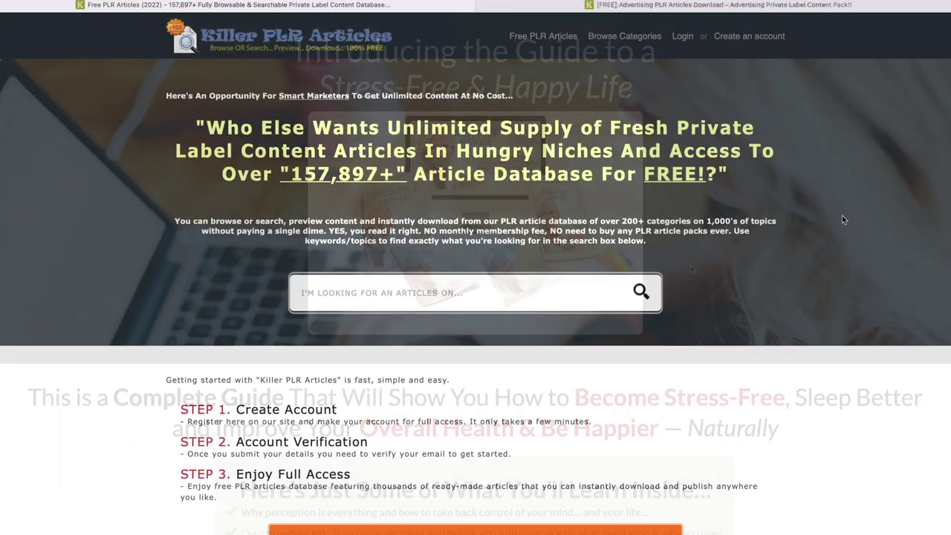